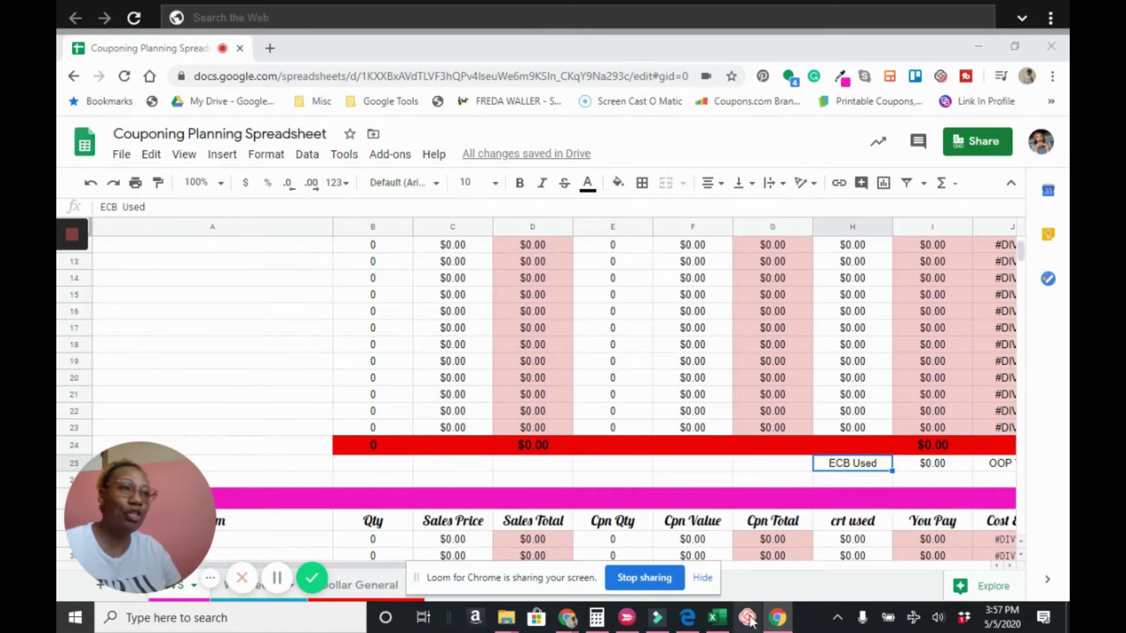
pyautogui.click(713, 588)
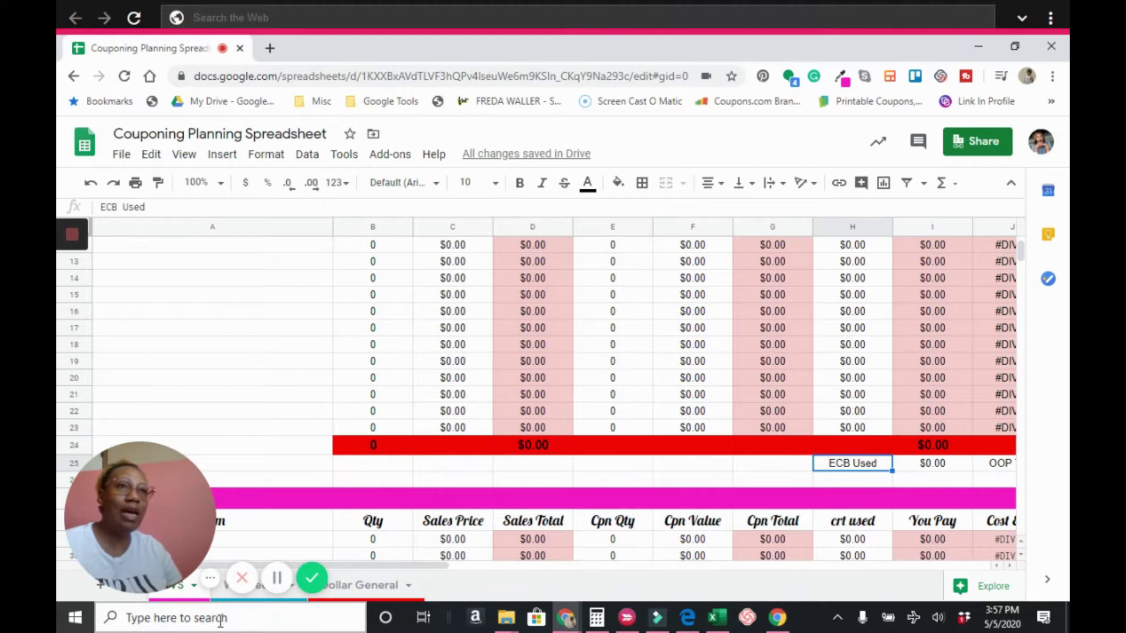
pyautogui.moveTo(170, 469); pyautogui.dragTo(168, 150)
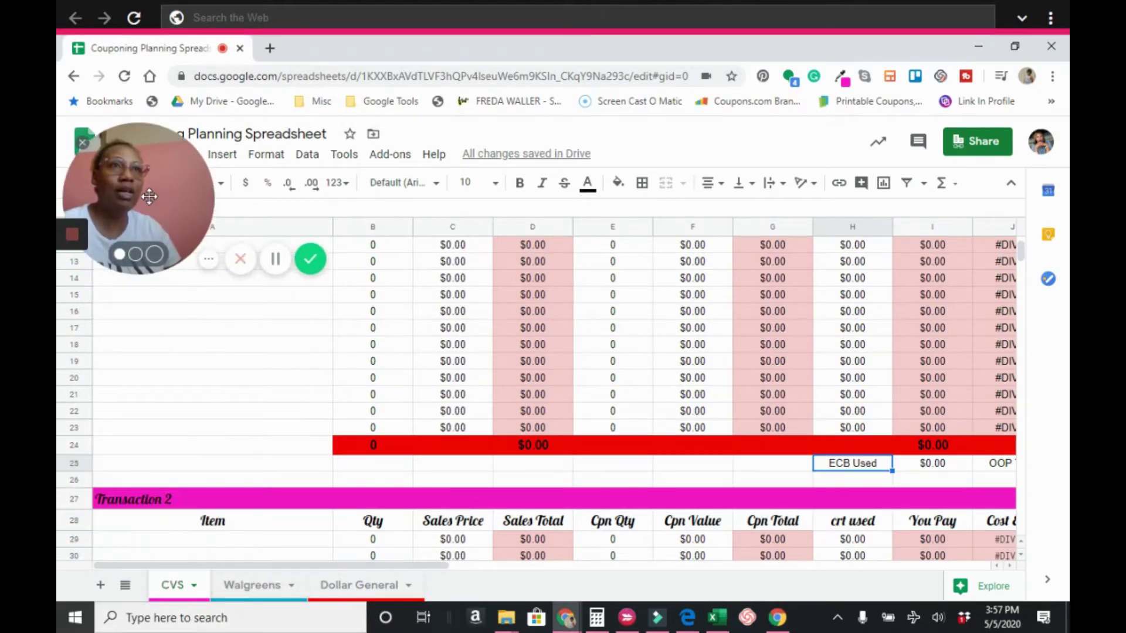
# Examine Transaction 1 on the CVS sheet, covering its item, price, coupon and ECB columns and the ECB Used and OOP Total fields.
pyautogui.scroll(4, 265, 401)
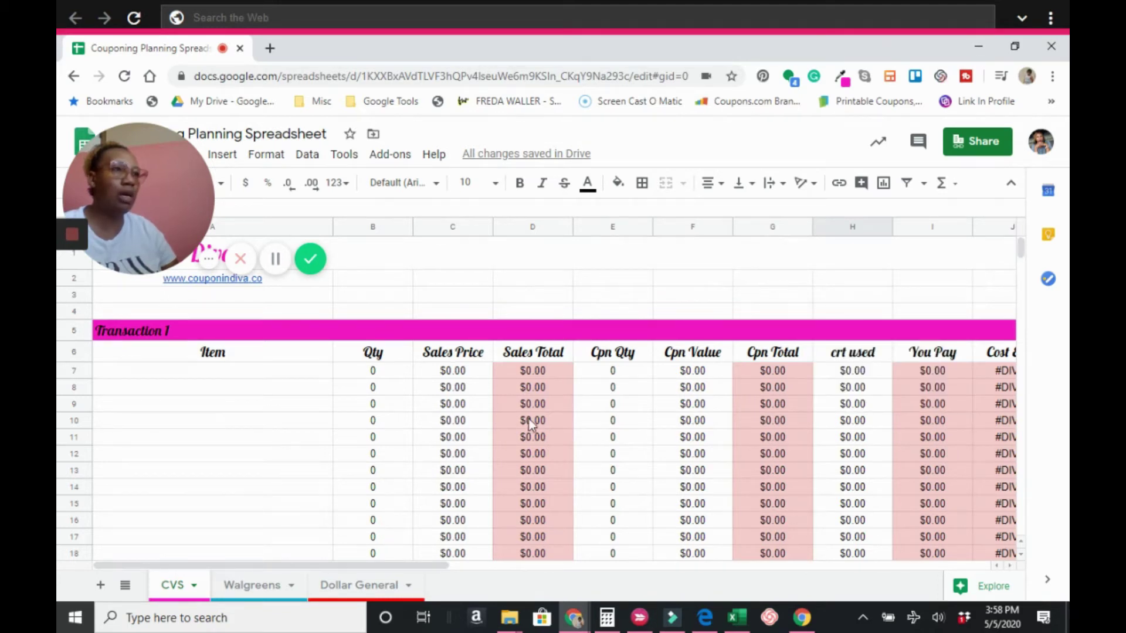
pyautogui.scroll(-3, 517, 447)
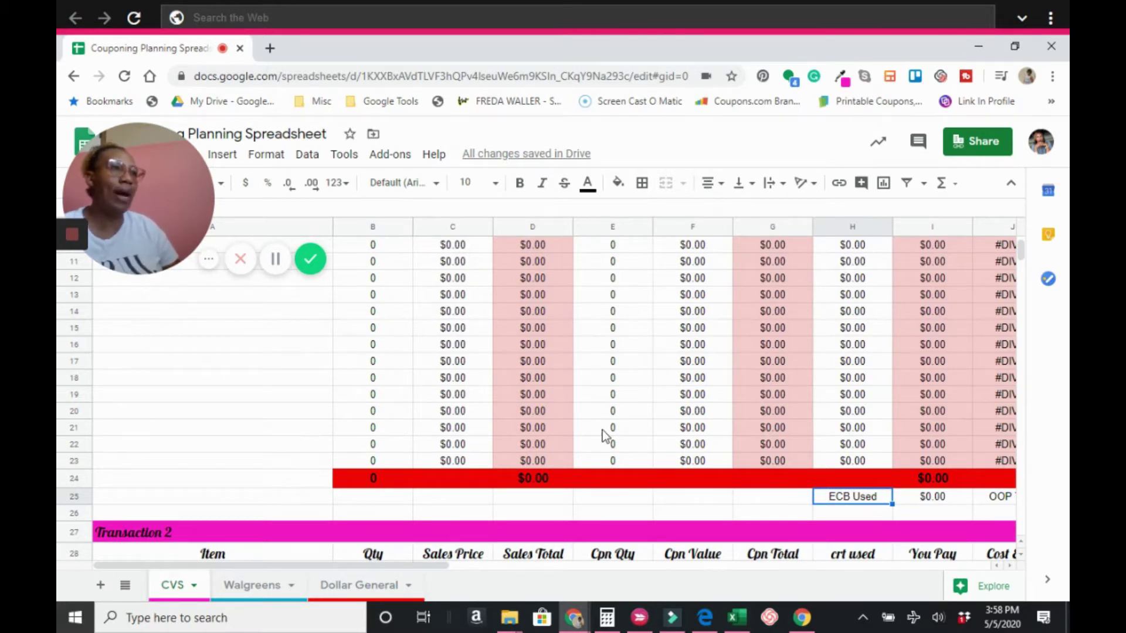
pyautogui.scroll(3, 645, 431)
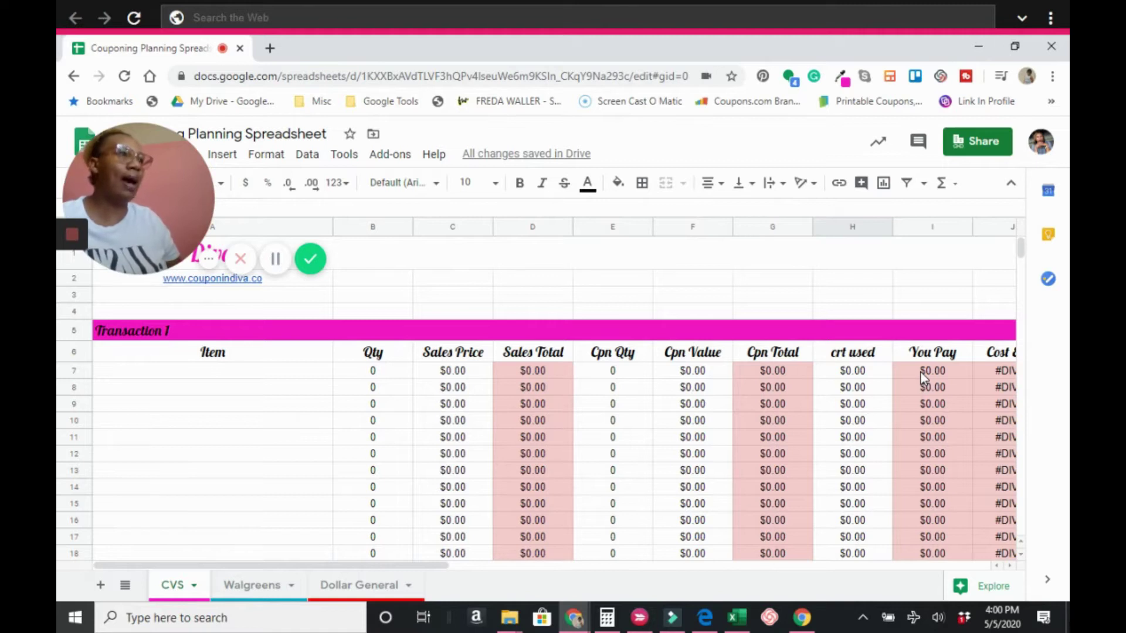
pyautogui.moveTo(443, 563); pyautogui.dragTo(618, 532)
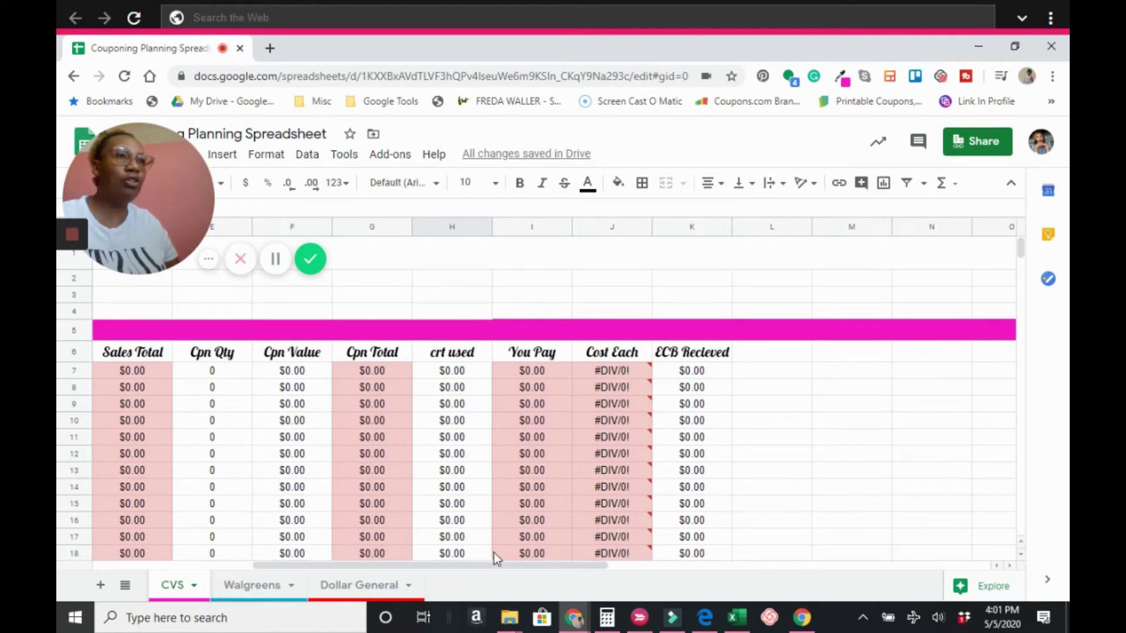
pyautogui.moveTo(404, 563); pyautogui.dragTo(329, 565)
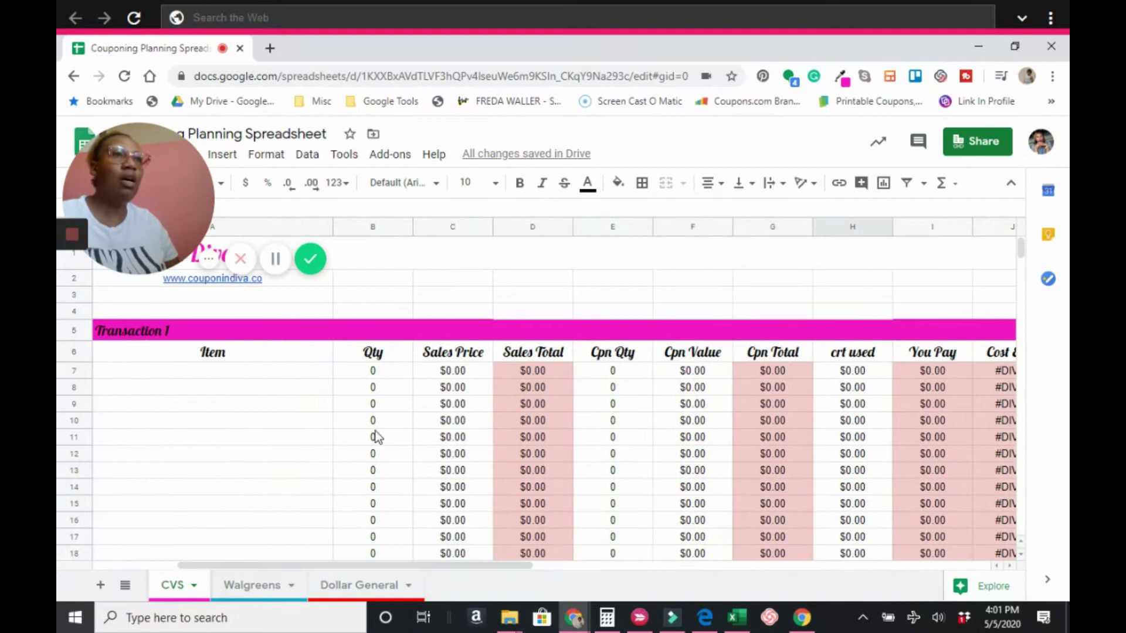
pyautogui.scroll(-5, 383, 416)
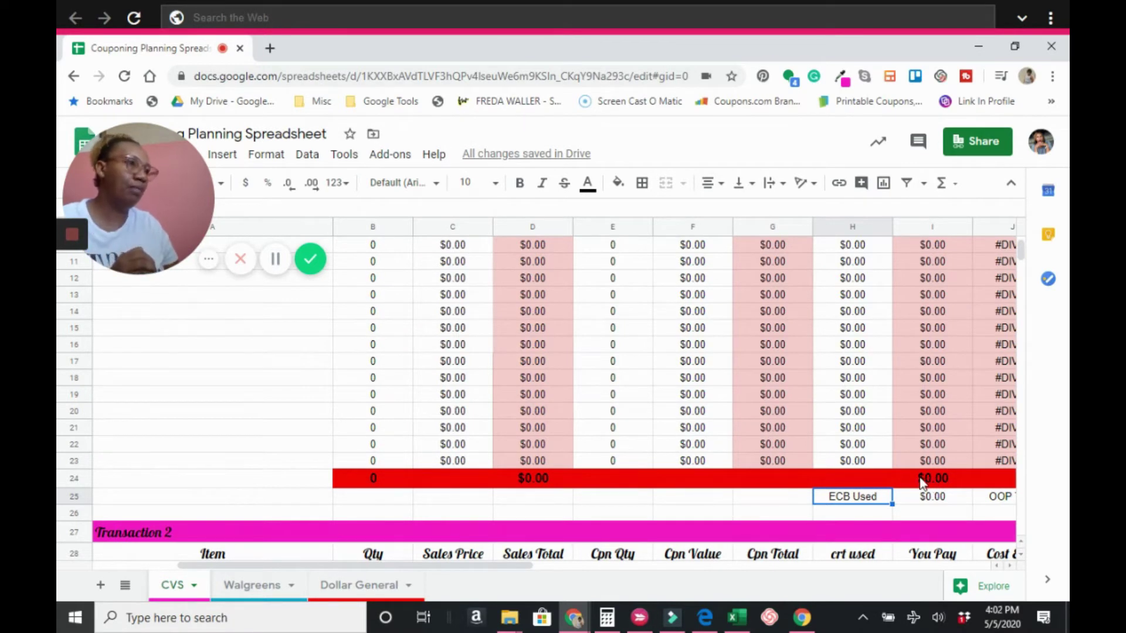
pyautogui.moveTo(533, 567); pyautogui.dragTo(557, 565)
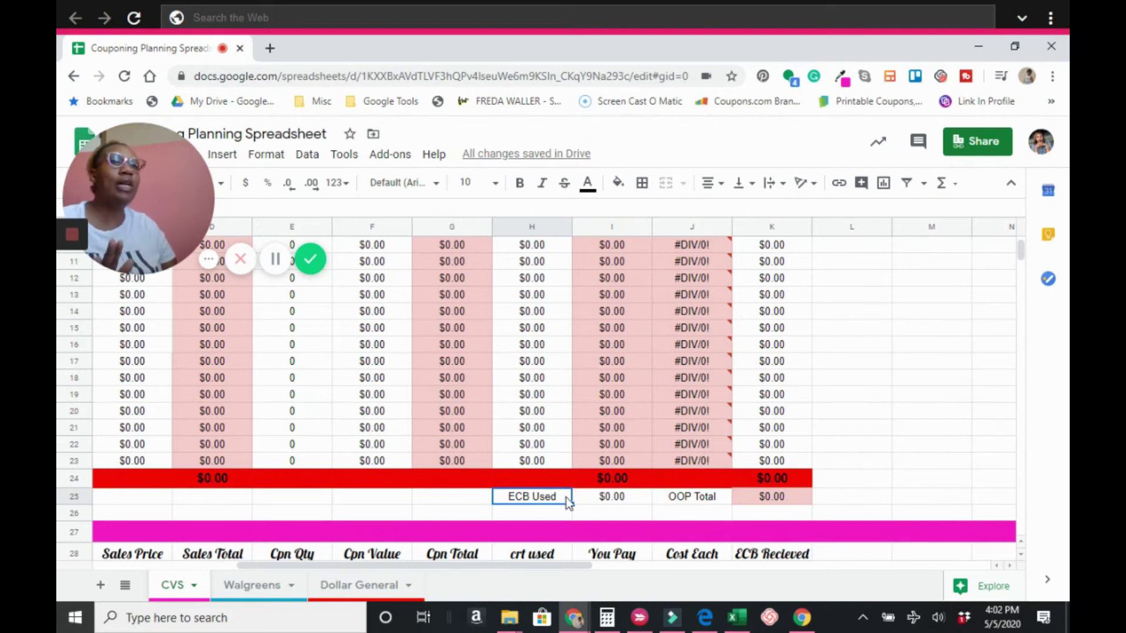
pyautogui.moveTo(393, 563); pyautogui.dragTo(332, 557)
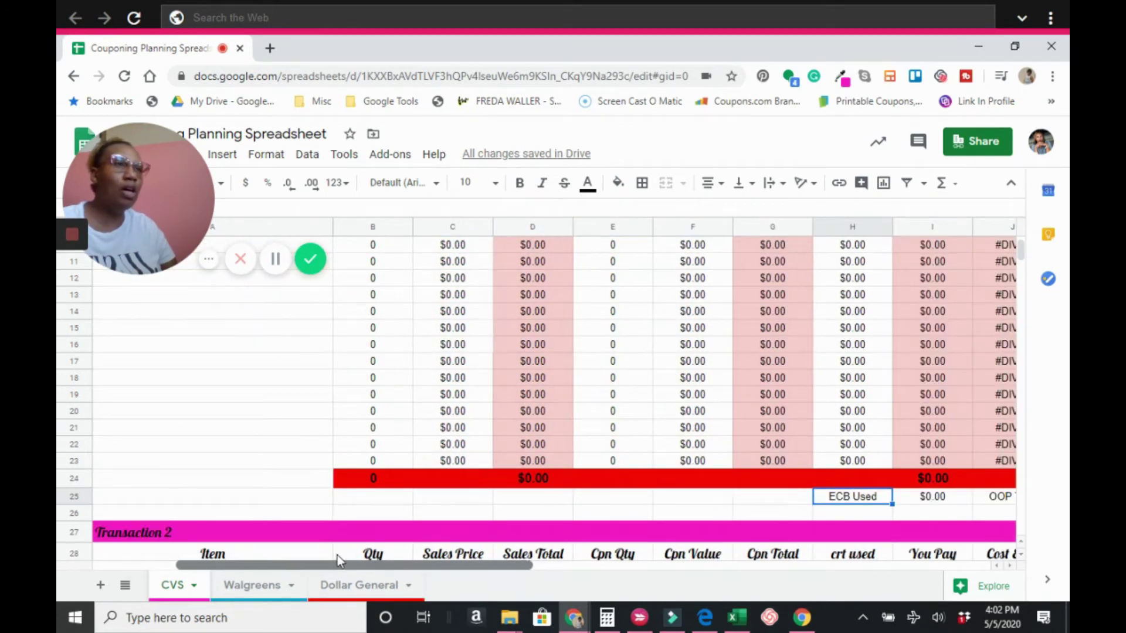
pyautogui.hscroll(3, 317, 528)
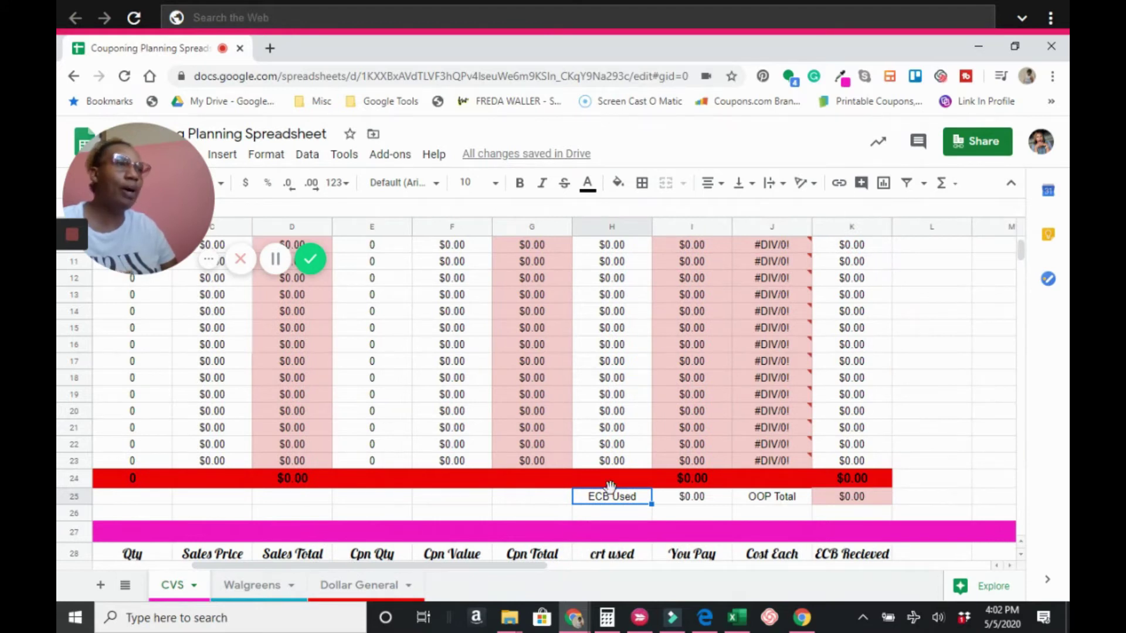
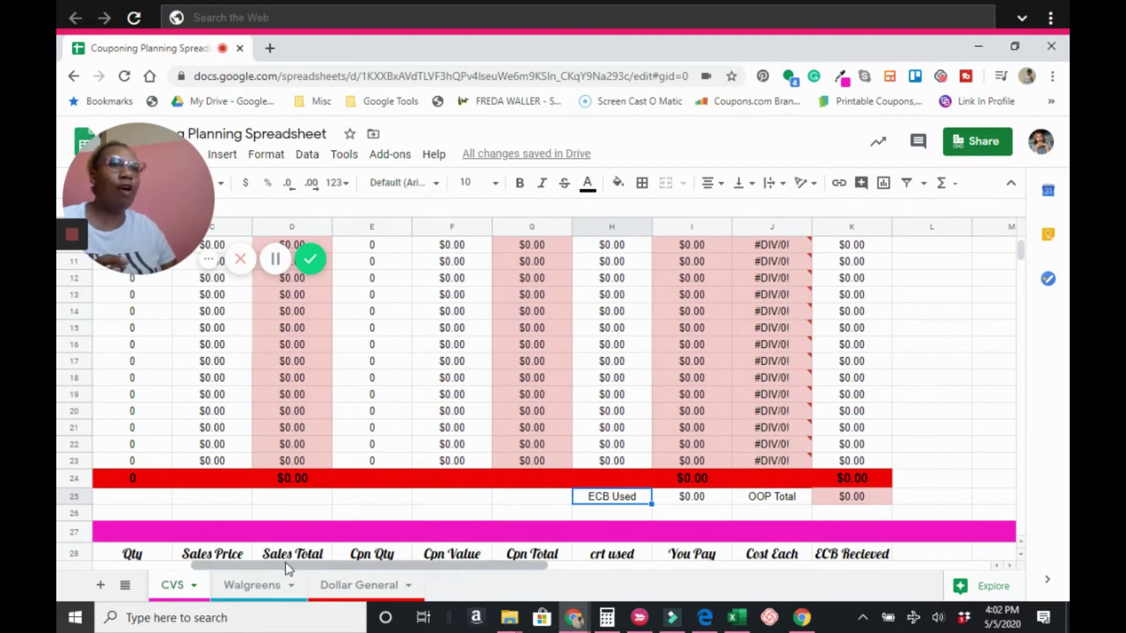
# Look through the further transaction blocks on the CVS sheet as far as Transaction 4, and return to Transaction 1.
pyautogui.scroll(3, 144, 401)
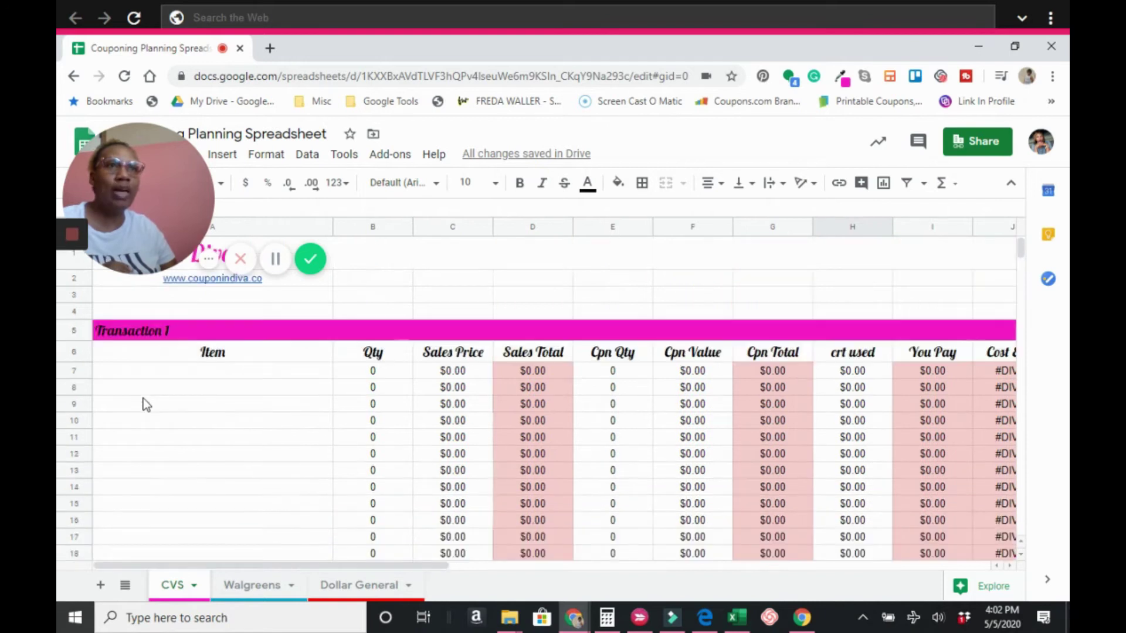
pyautogui.scroll(-6, 146, 381)
pyautogui.scroll(-10, 145, 393)
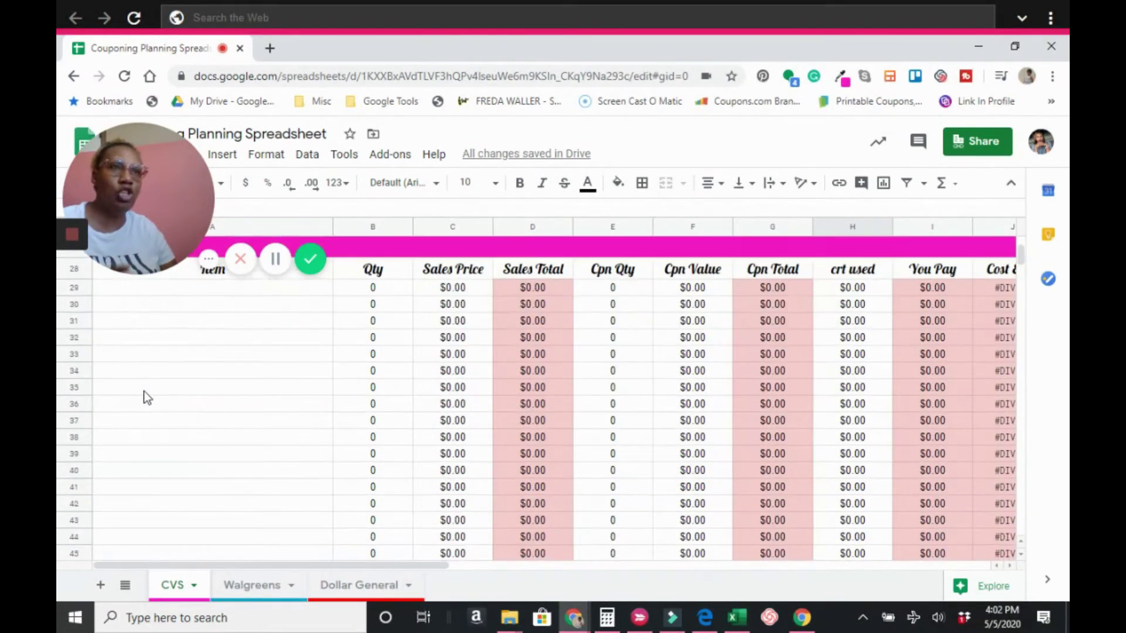
pyautogui.scroll(-5, 144, 396)
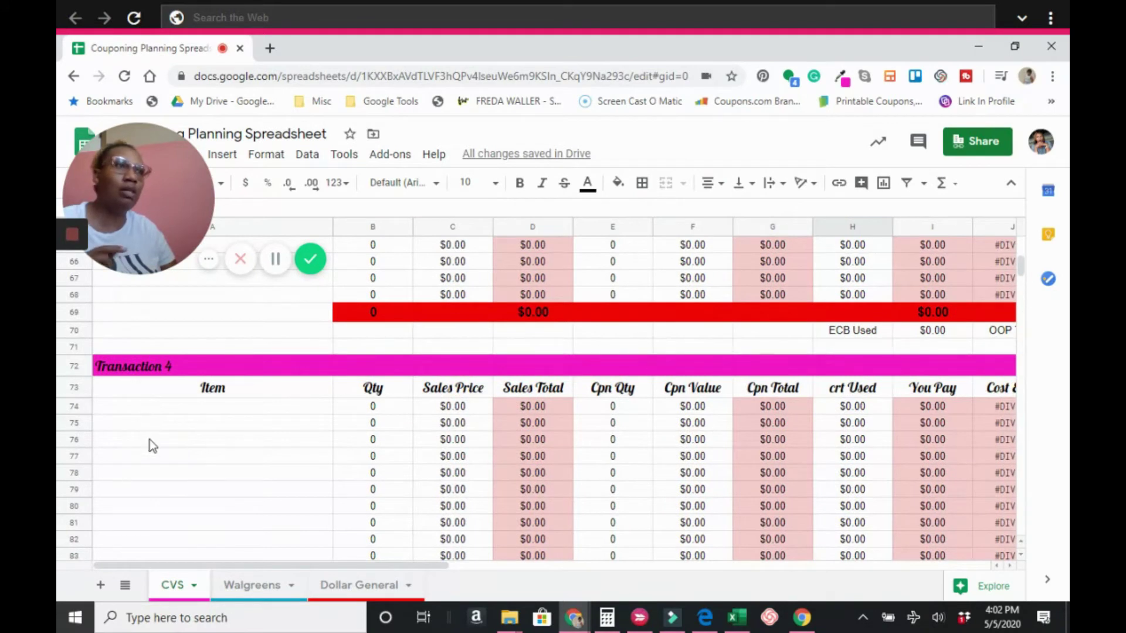
pyautogui.scroll(19, 151, 446)
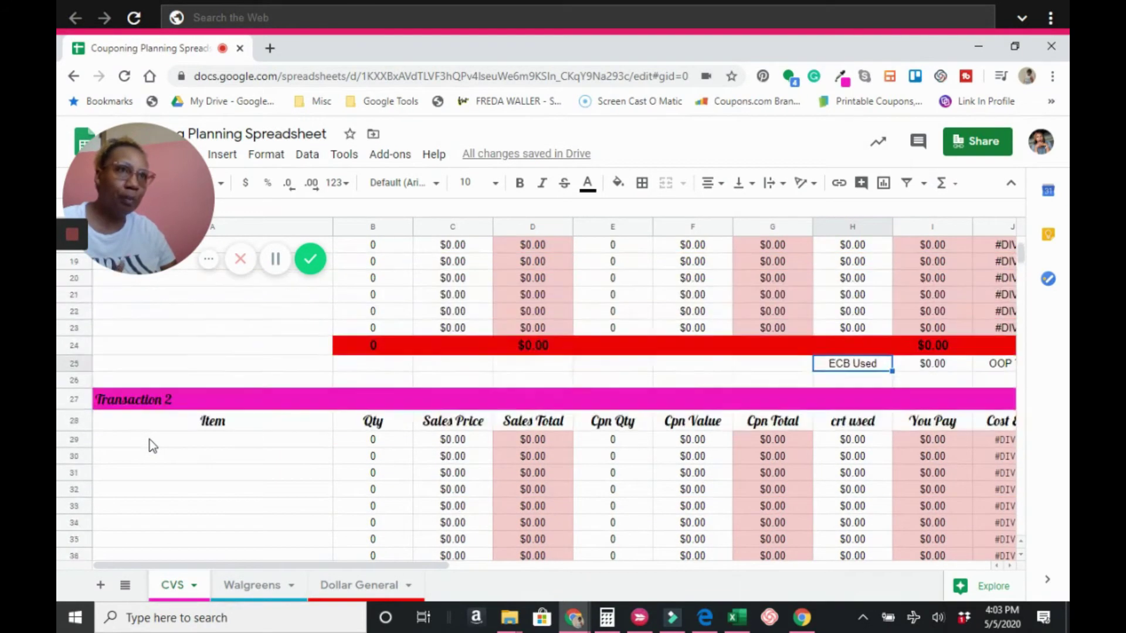
pyautogui.scroll(3, 151, 446)
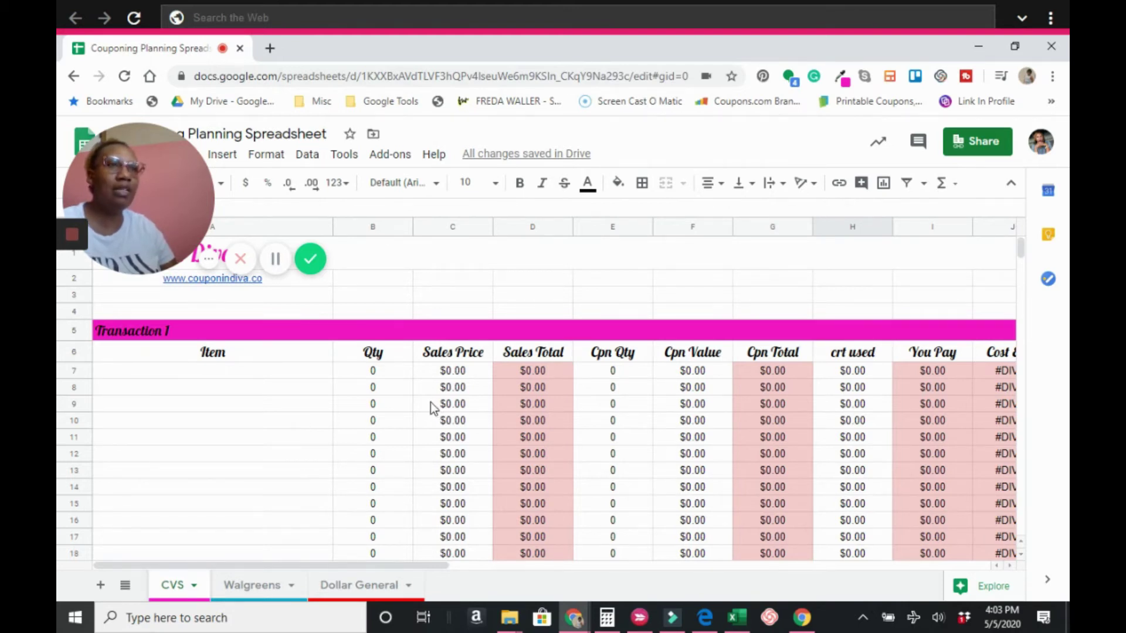
# Open the Walgreens sheet and examine Transaction 1's columns, including Register Rewards and Bonus Points Received, and its rewards used and OOP Total fields.
pyautogui.click(246, 589)
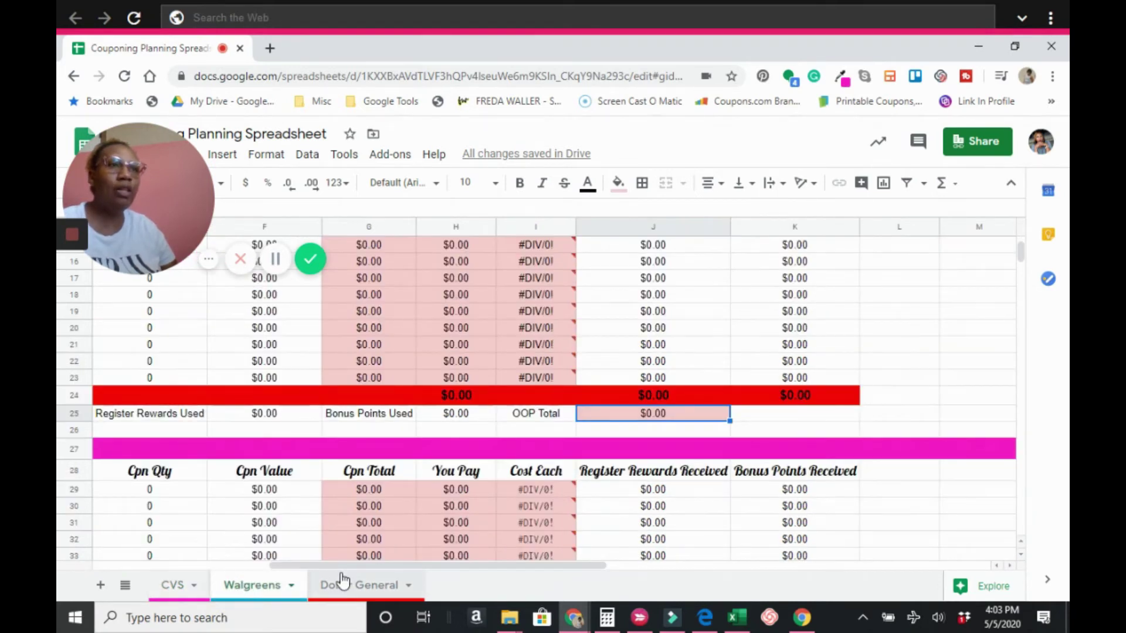
pyautogui.moveTo(338, 566); pyautogui.dragTo(167, 566)
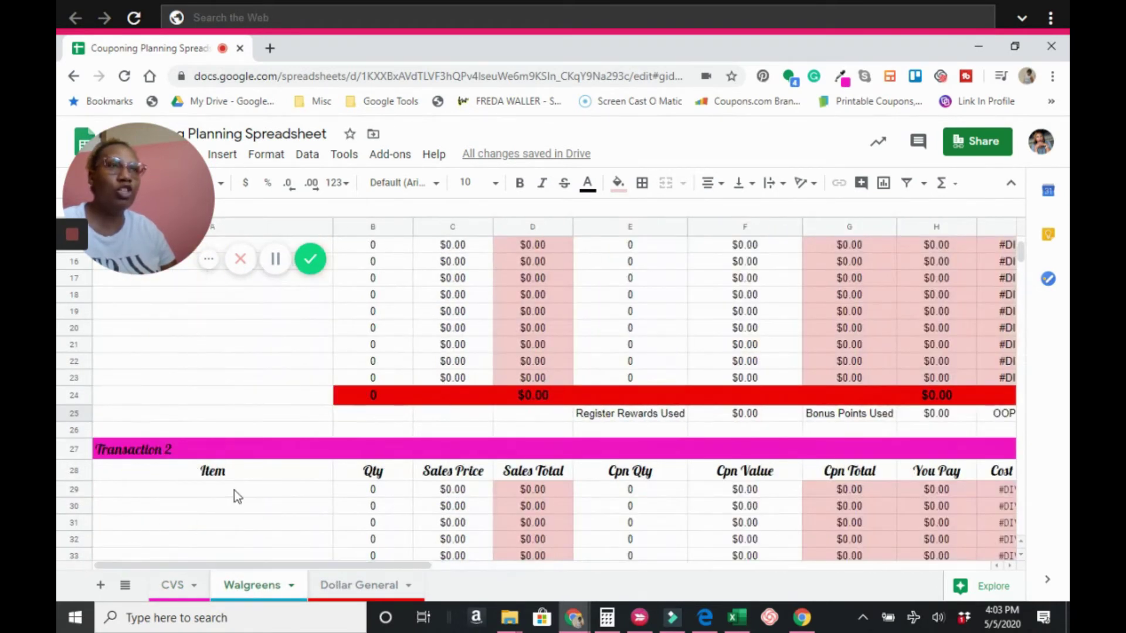
pyautogui.scroll(5, 234, 490)
pyautogui.moveTo(405, 565); pyautogui.dragTo(613, 567)
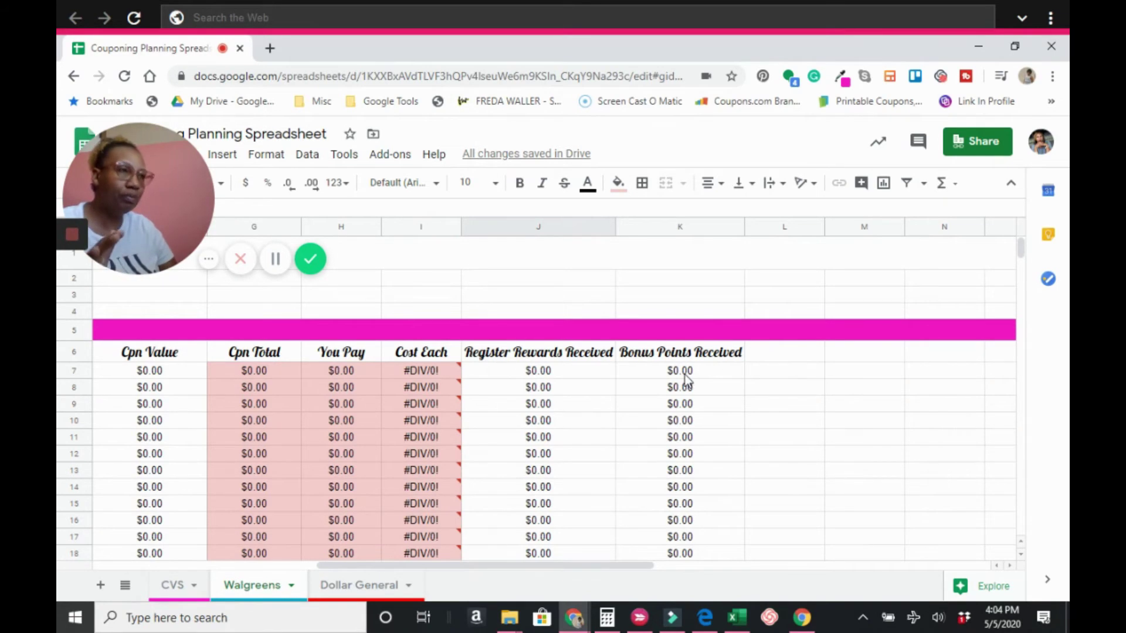
pyautogui.scroll(-3, 687, 380)
pyautogui.scroll(-1, 684, 381)
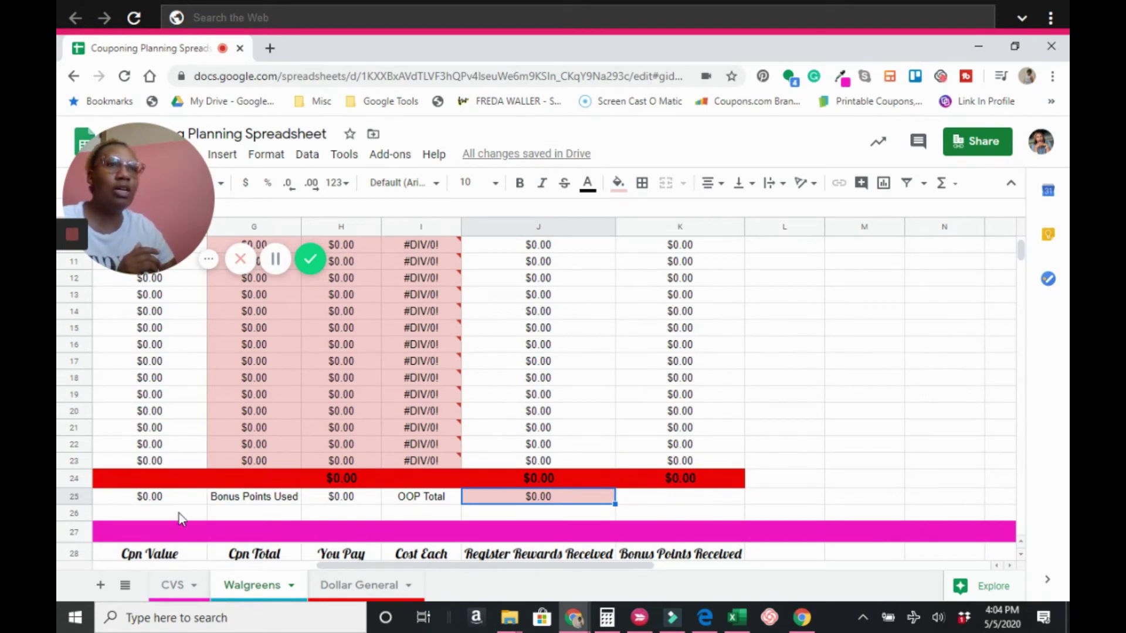
pyautogui.moveTo(320, 567); pyautogui.dragTo(274, 558)
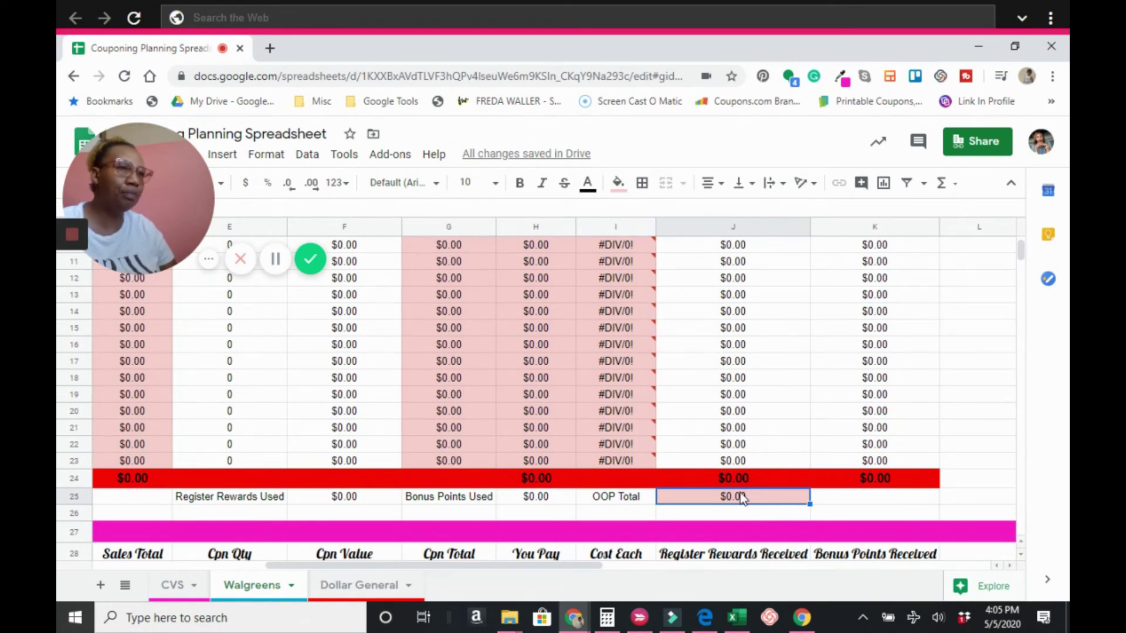
pyautogui.scroll(3, 240, 411)
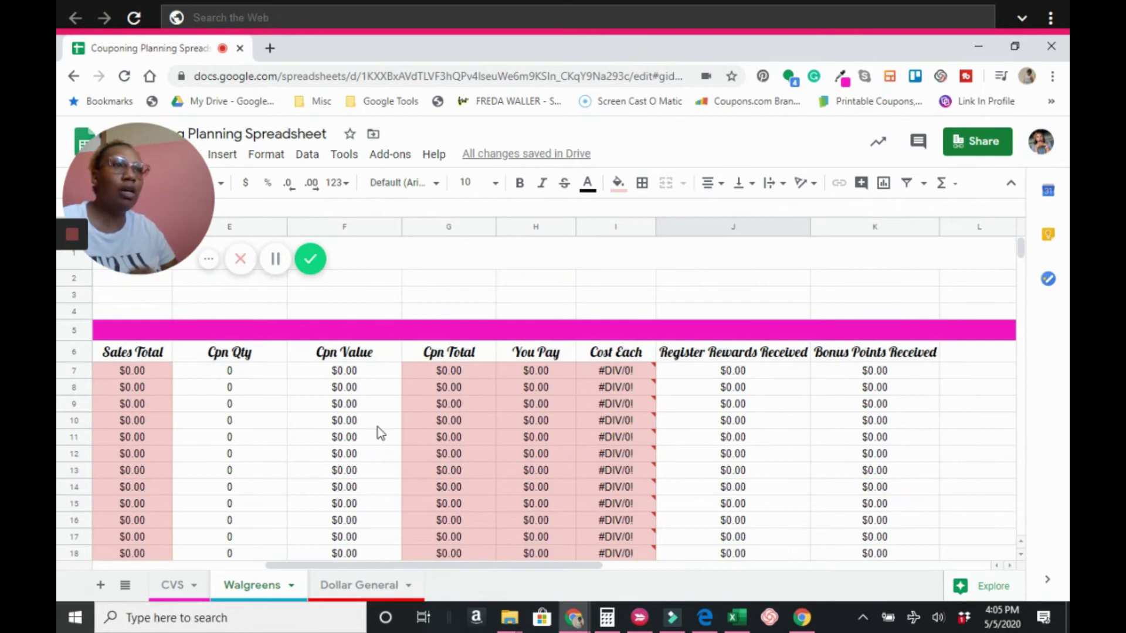
# Open the Dollar General sheet and examine Transaction 1's columns and its Instant Savings, 5 Off $25 and OOP Total fields.
pyautogui.click(344, 586)
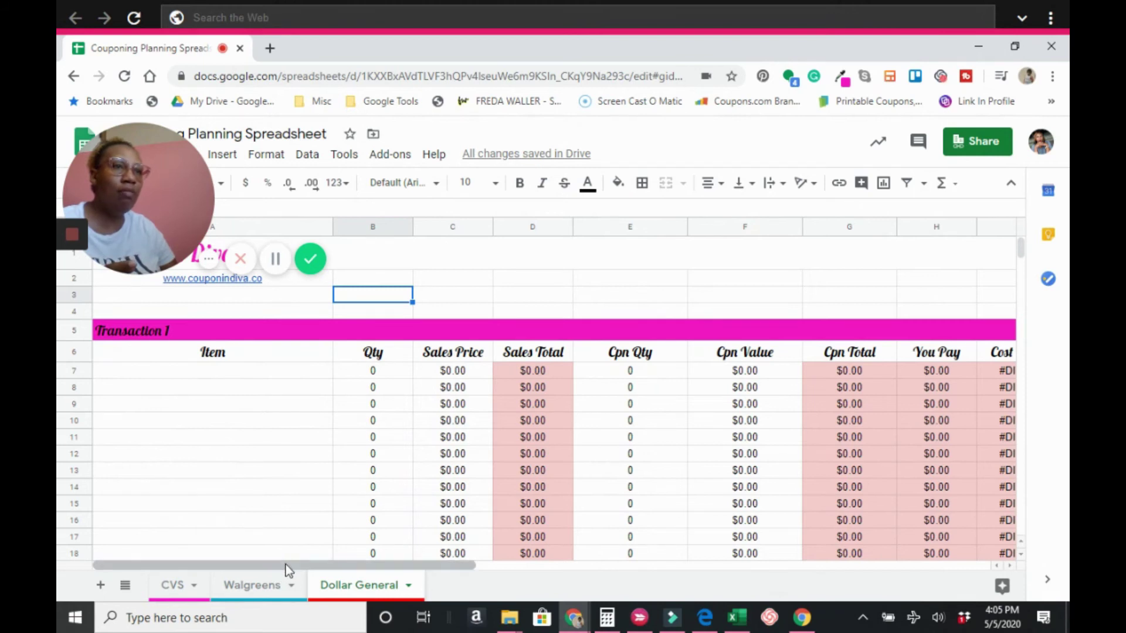
pyautogui.moveTo(378, 572); pyautogui.dragTo(545, 585)
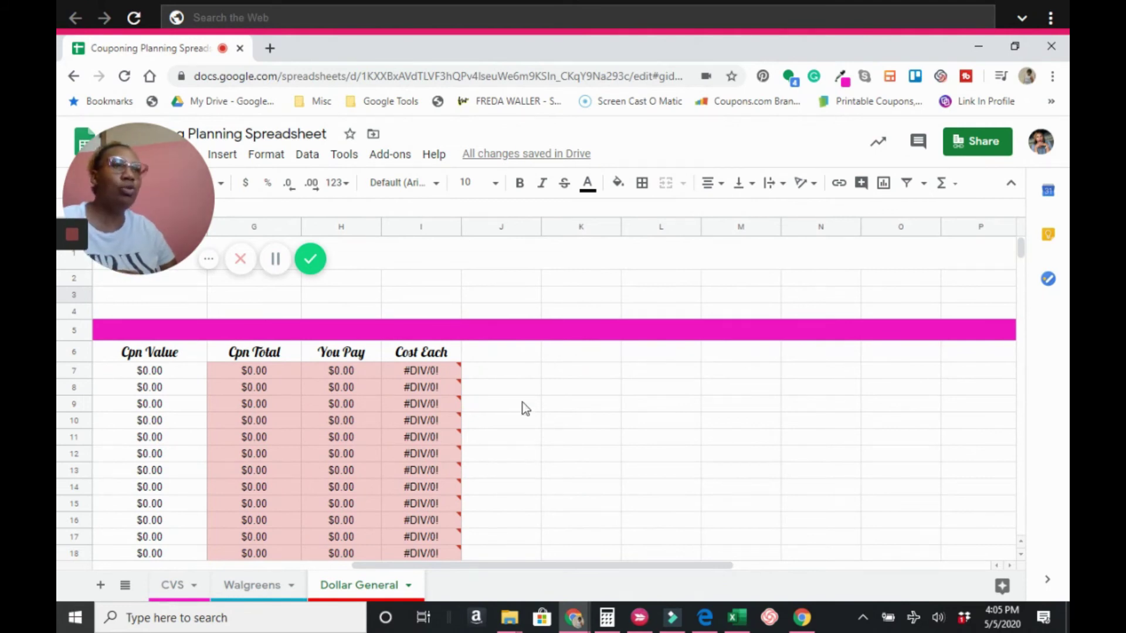
pyautogui.scroll(-3, 522, 402)
pyautogui.scroll(-1, 522, 405)
pyautogui.moveTo(512, 567); pyautogui.dragTo(441, 577)
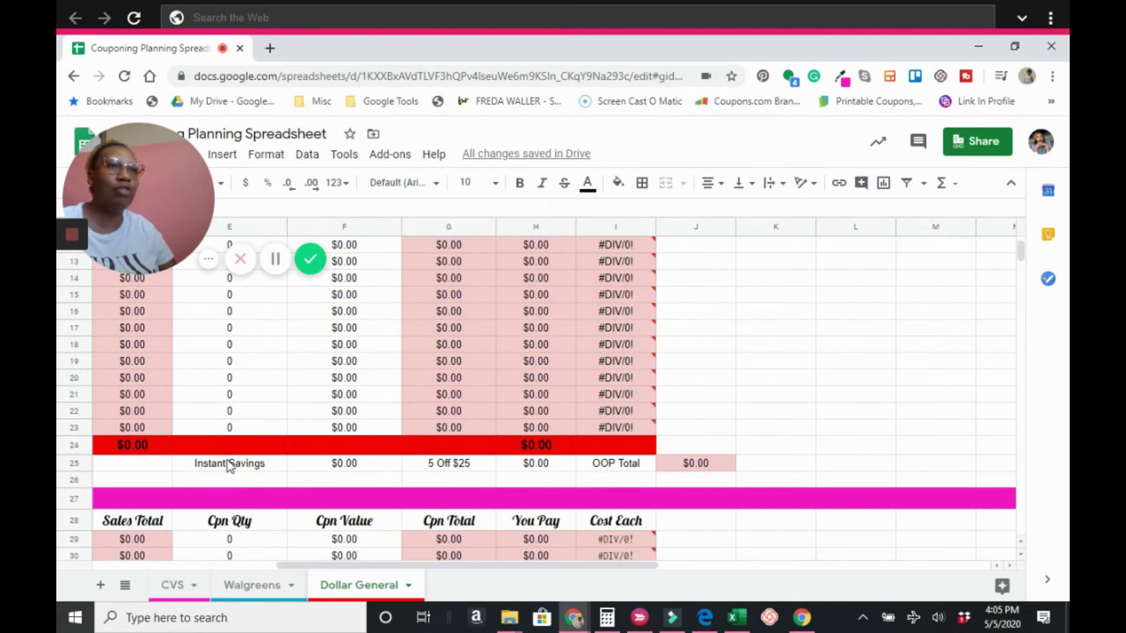